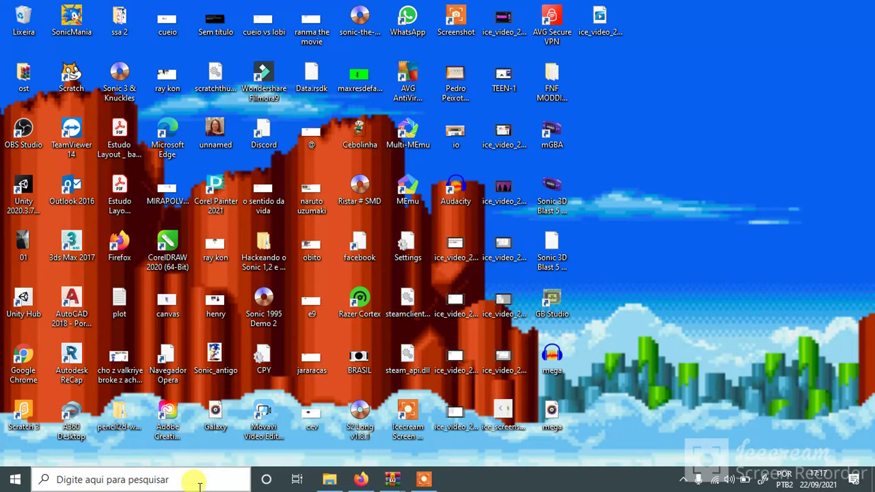
Open Audacity and record a voice sample of about 1.2 seconds on a new stereo track
{"action": "left_click", "coordinate": [197, 480]}
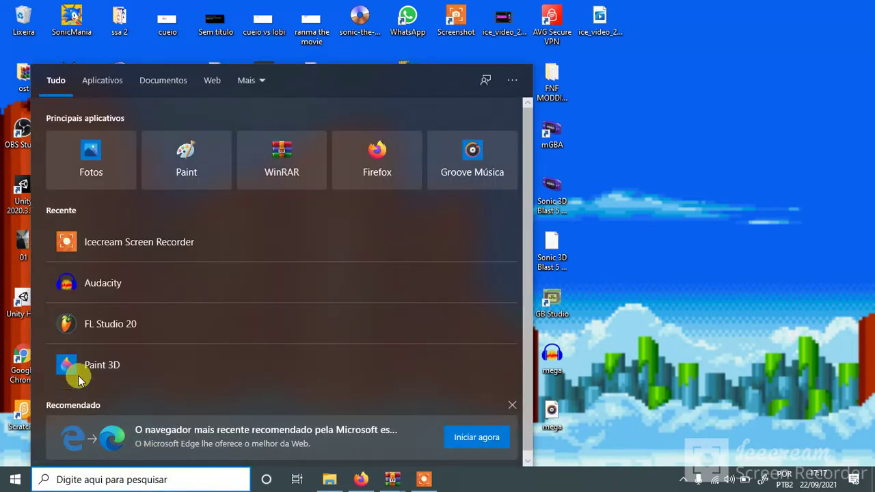
{"action": "left_click", "coordinate": [87, 287]}
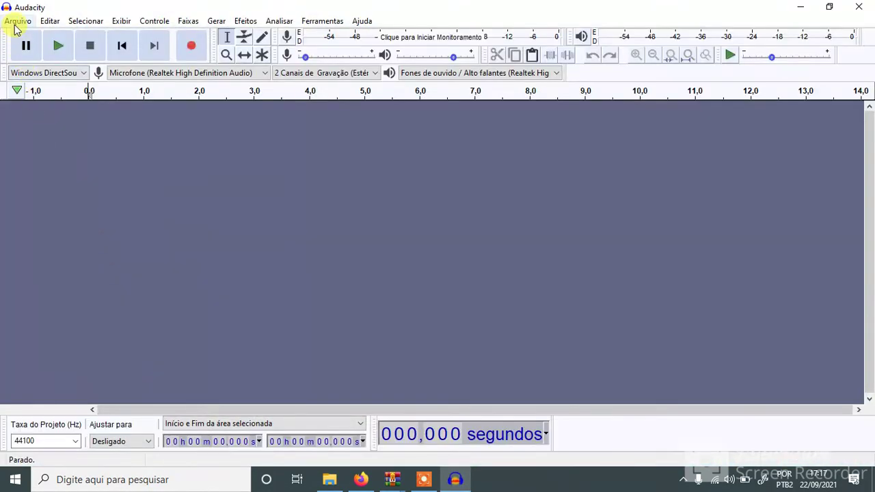
{"action": "left_click", "coordinate": [192, 46]}
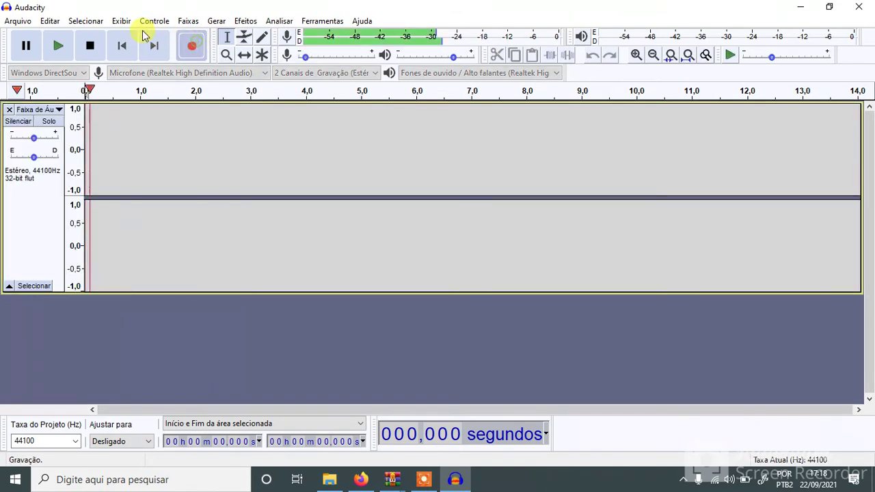
{"action": "left_click", "coordinate": [89, 45]}
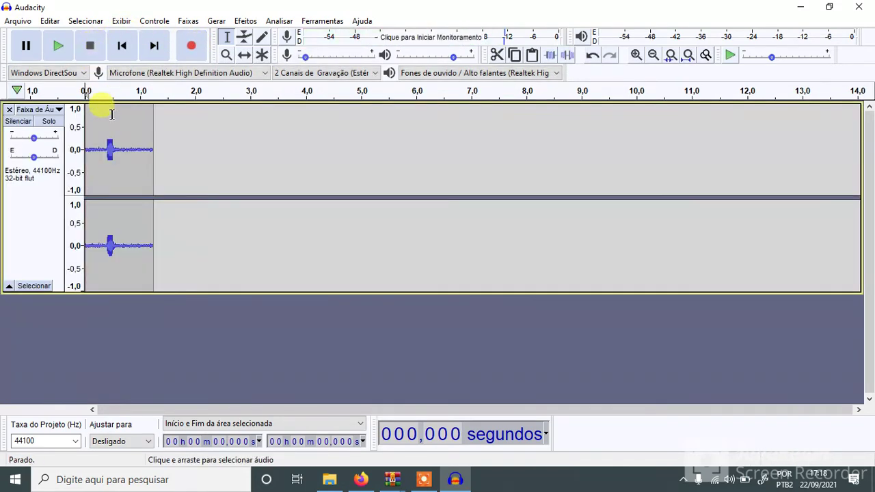
Play back the recording, then select the voice burst from about 0.418 to 0.522 s and listen to it
{"action": "left_click", "coordinate": [52, 52]}
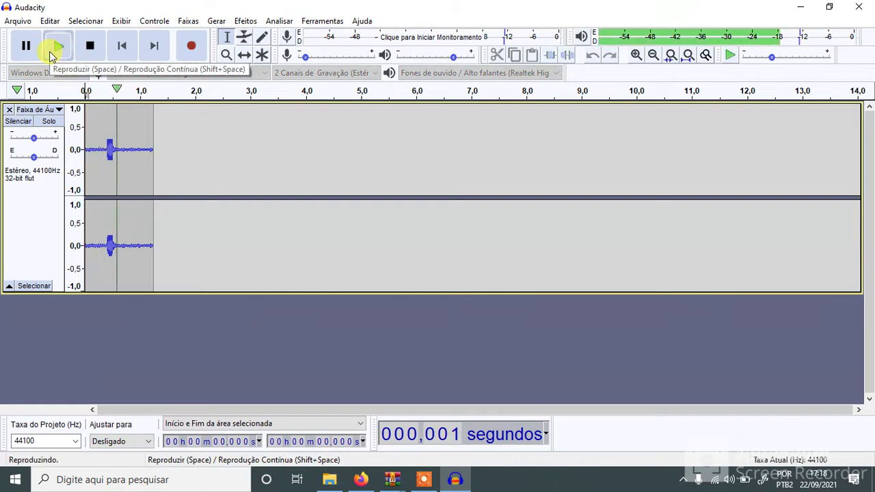
{"action": "left_click", "coordinate": [26, 46]}
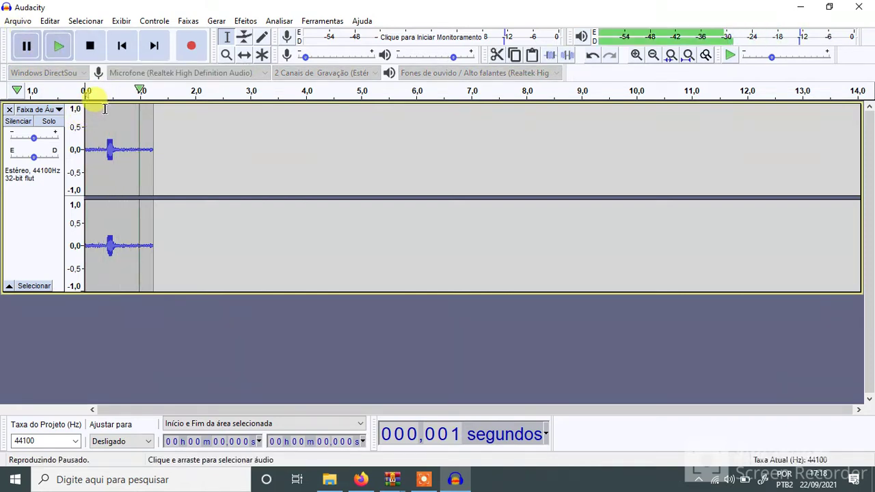
{"action": "left_click_drag", "start_coordinate": [106, 110], "coordinate": [108, 111]}
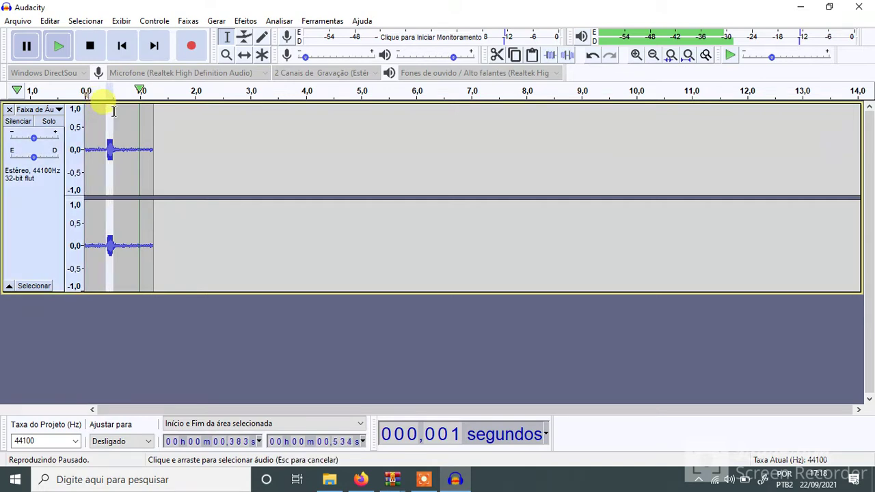
{"action": "left_click", "coordinate": [54, 49]}
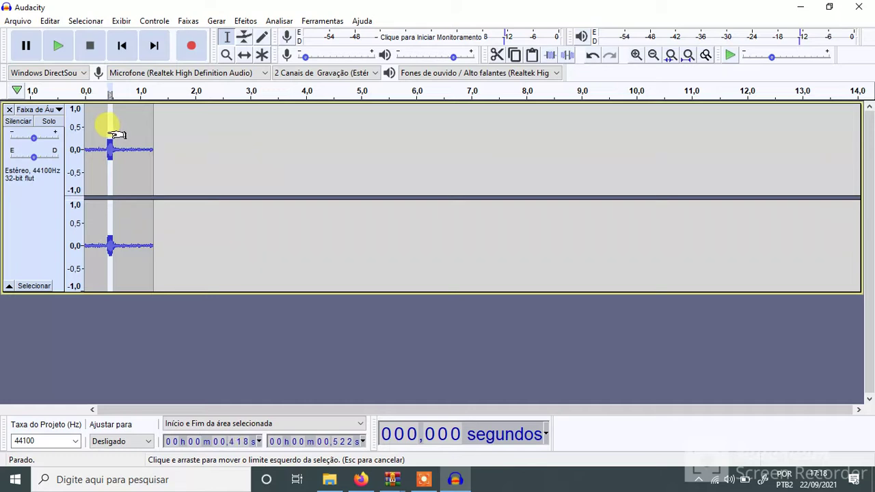
{"action": "left_click", "coordinate": [55, 54]}
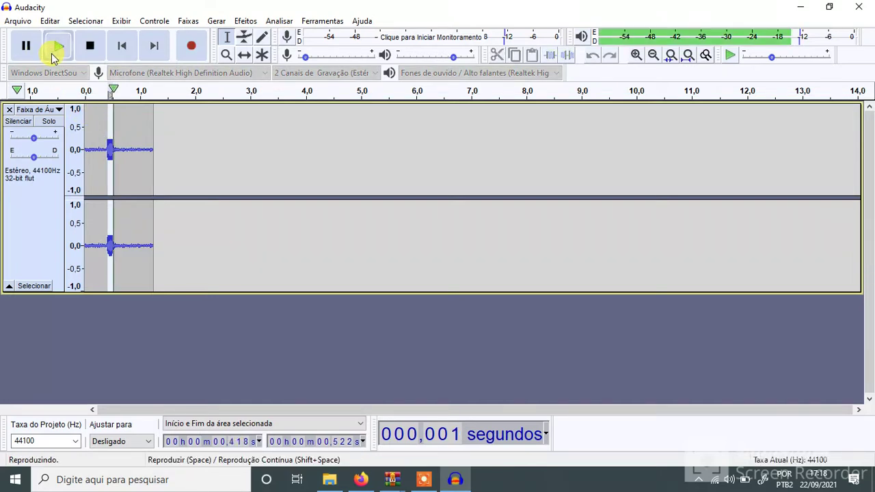
Export the recording as an MP3 file named Voice on the desktop
{"action": "left_click", "coordinate": [13, 21]}
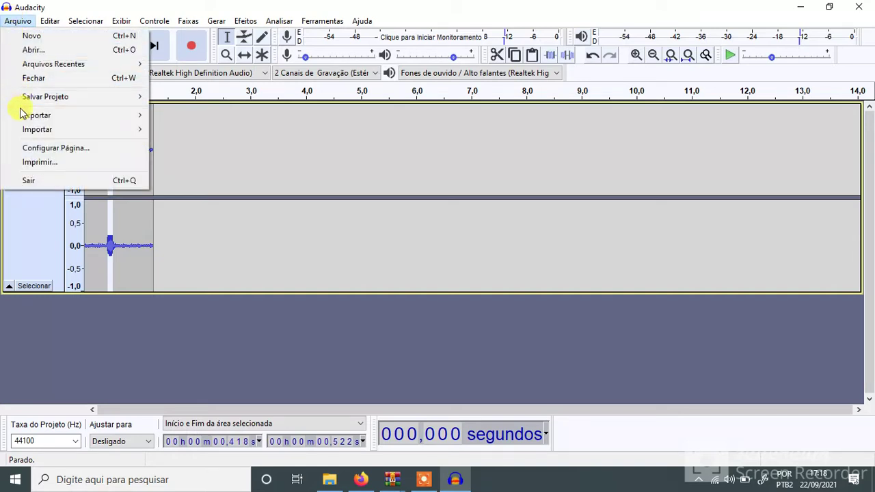
{"action": "mouse_move", "coordinate": [53, 115]}
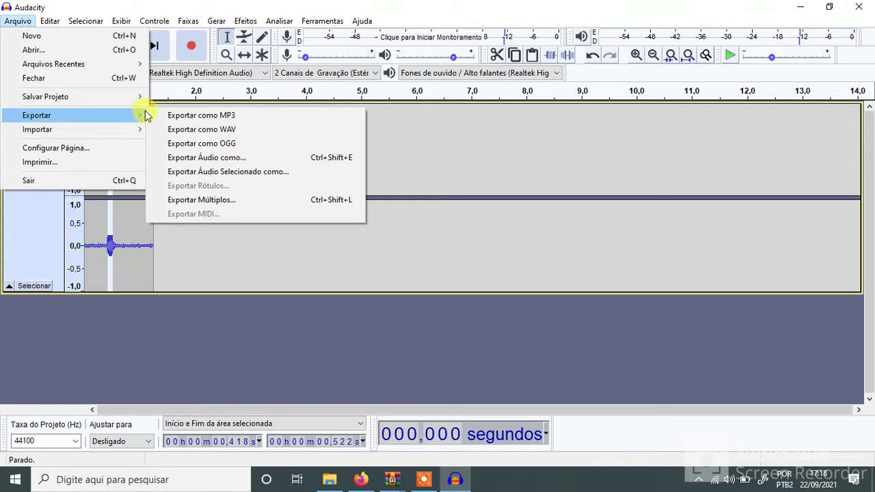
{"action": "left_click", "coordinate": [177, 116]}
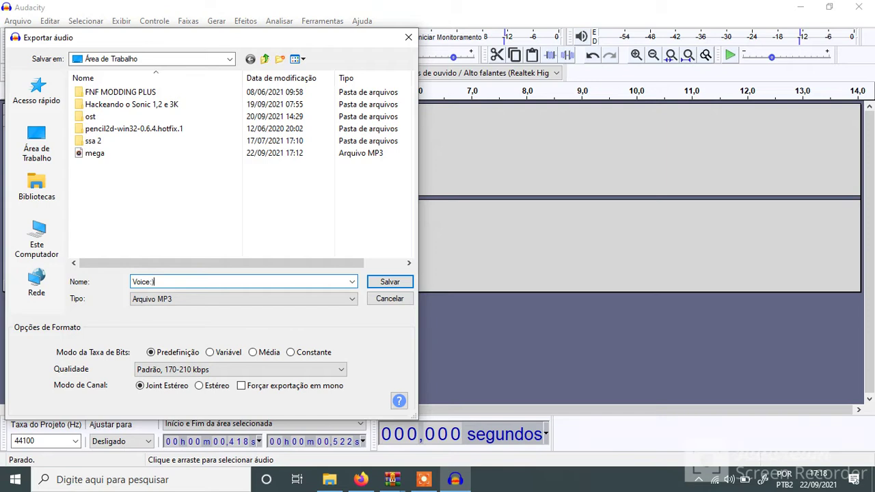
{"action": "left_click", "coordinate": [388, 287]}
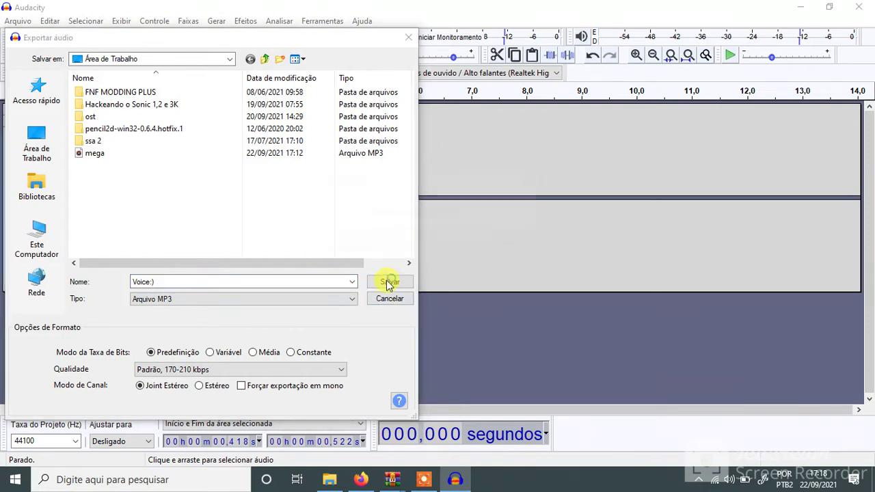
{"action": "left_click", "coordinate": [270, 283]}
{"action": "left_click", "coordinate": [516, 240]}
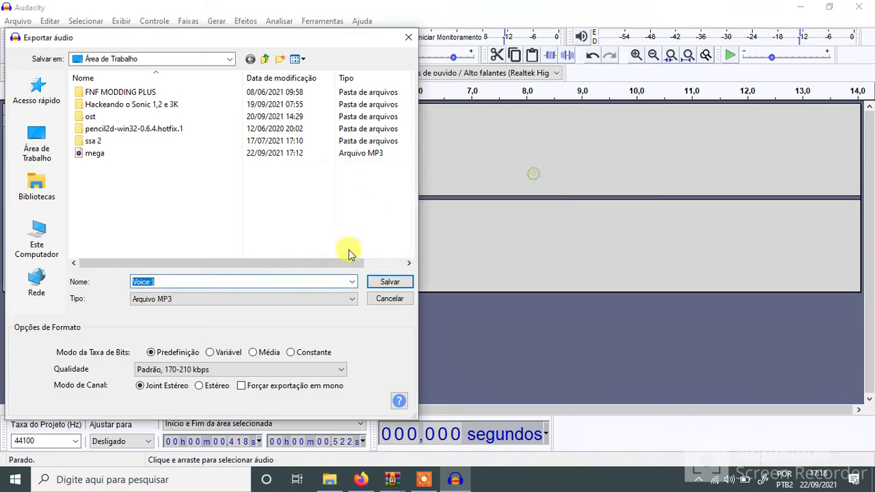
{"action": "left_click", "coordinate": [304, 283]}
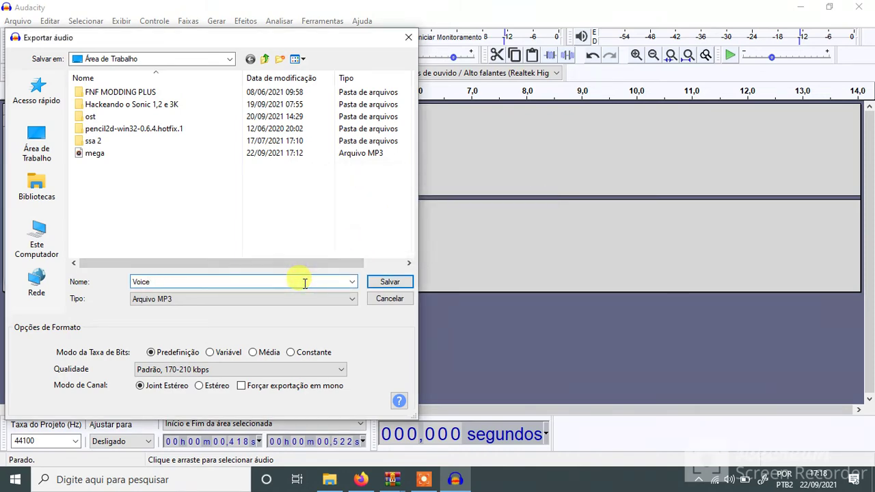
{"action": "left_click", "coordinate": [372, 280]}
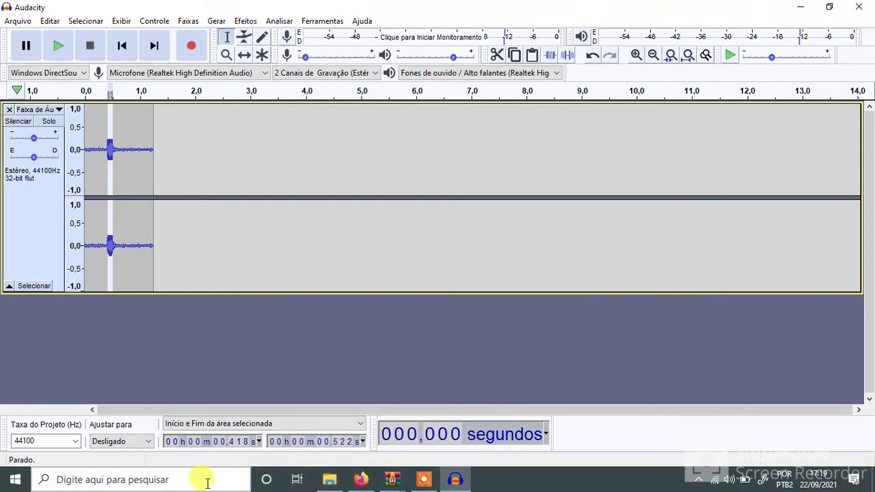
Open FL Studio 20 and close Audacity without saving the project changes
{"action": "left_click", "coordinate": [178, 479]}
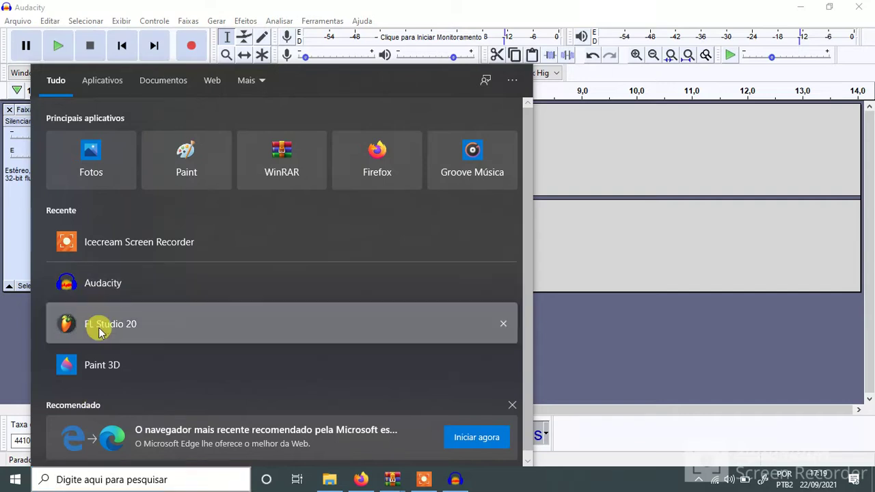
{"action": "left_click", "coordinate": [100, 325]}
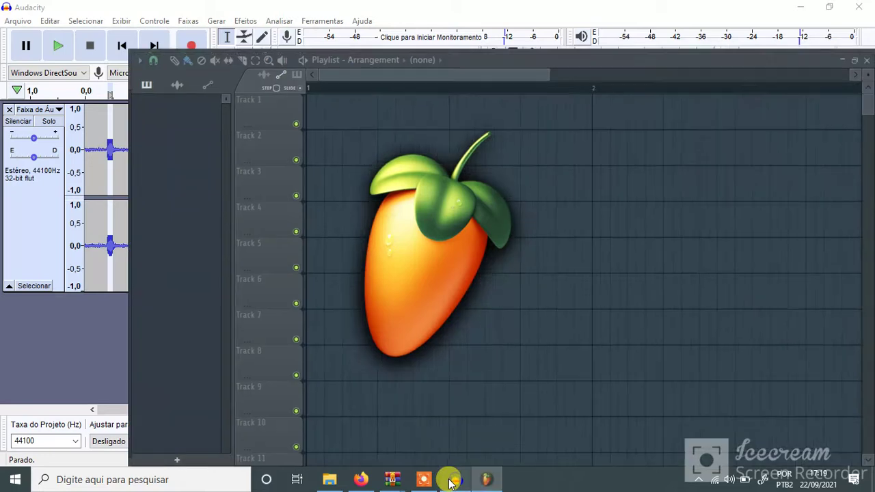
{"action": "mouse_move", "coordinate": [450, 483]}
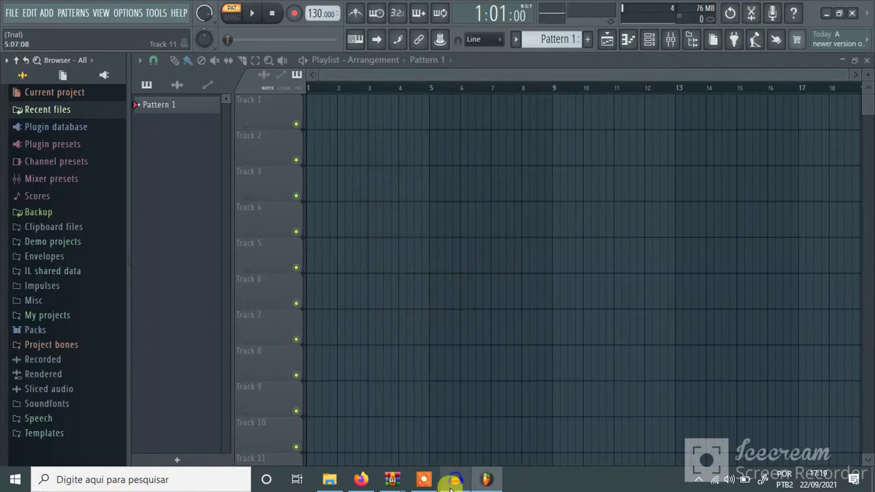
{"action": "left_click", "coordinate": [518, 384]}
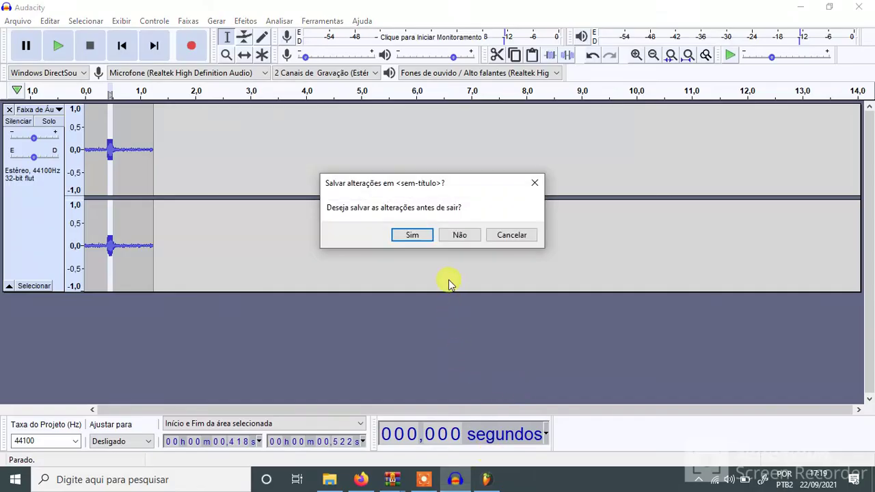
{"action": "left_click", "coordinate": [451, 236]}
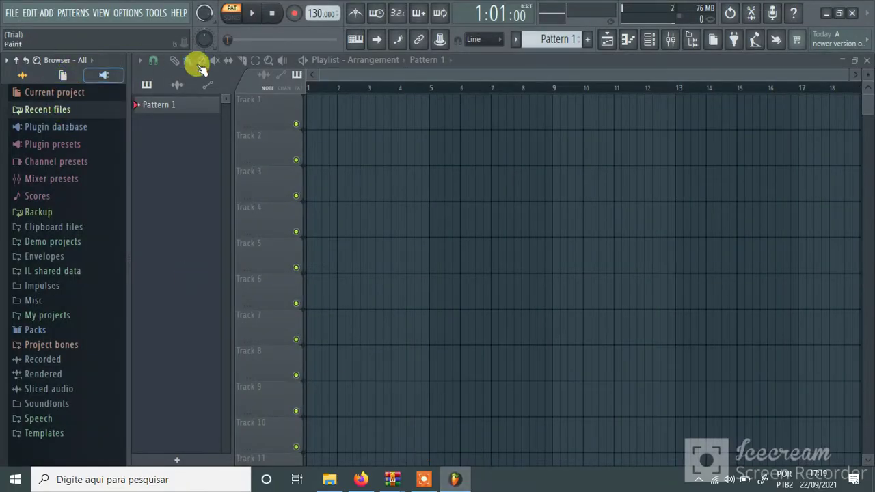
Add an Audio Clip channel to the channel rack and bring its settings window fully into view
{"action": "left_click", "coordinate": [651, 39]}
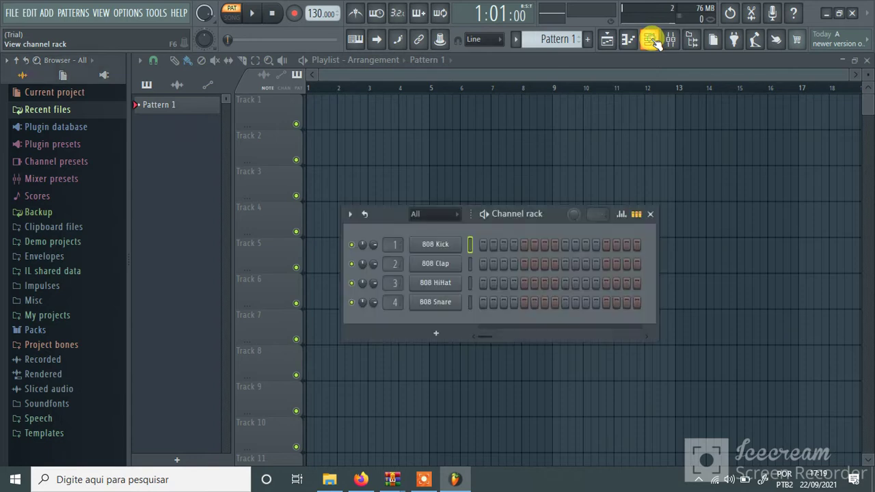
{"action": "left_click", "coordinate": [432, 338]}
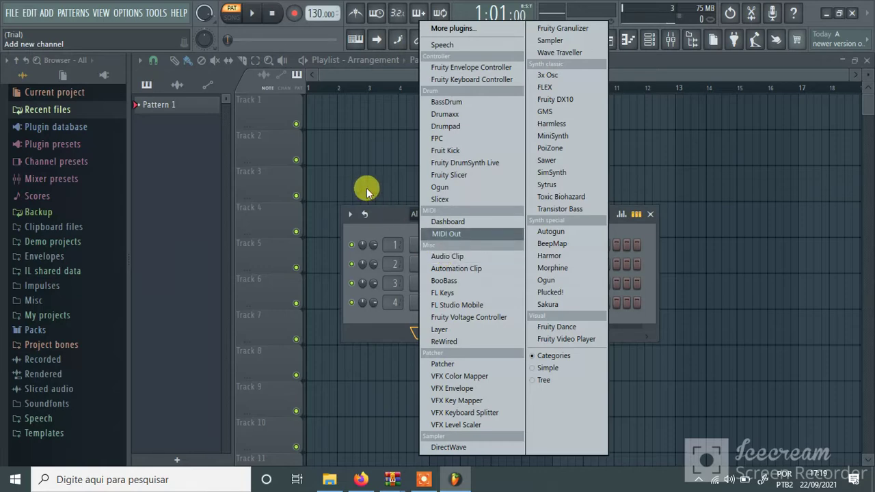
{"action": "left_click", "coordinate": [448, 257]}
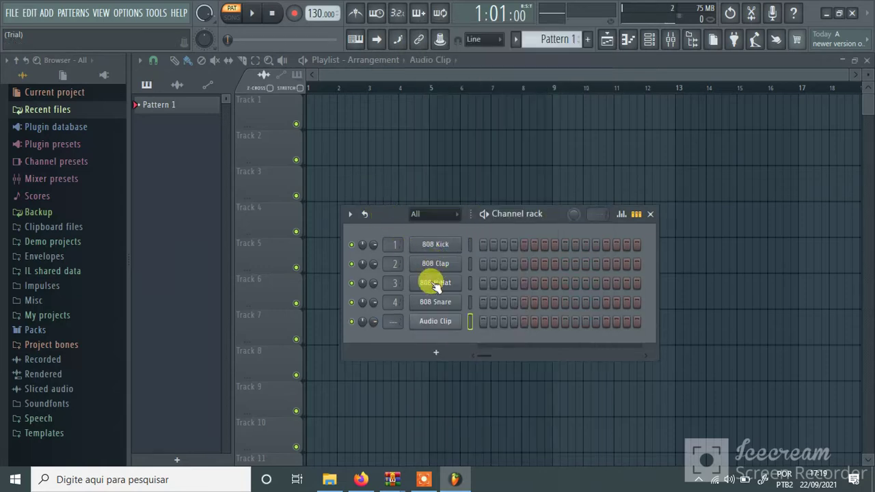
{"action": "left_click", "coordinate": [429, 325]}
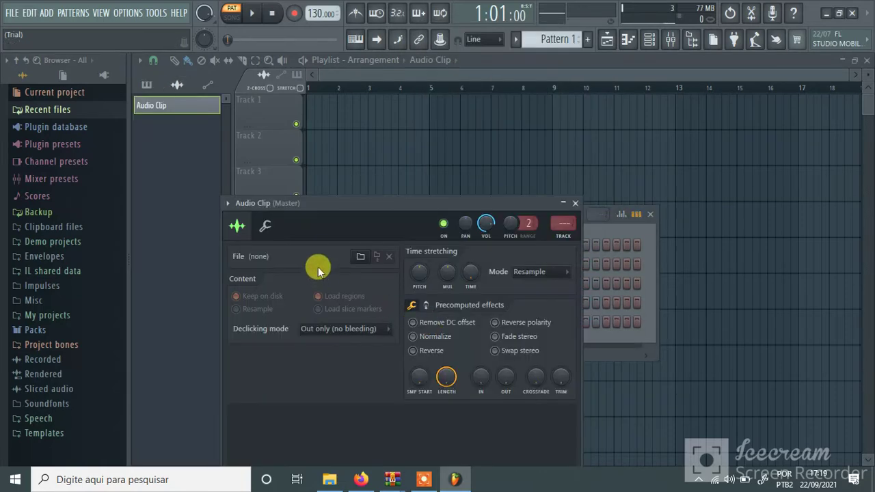
{"action": "left_click_drag", "start_coordinate": [358, 204], "coordinate": [352, 131]}
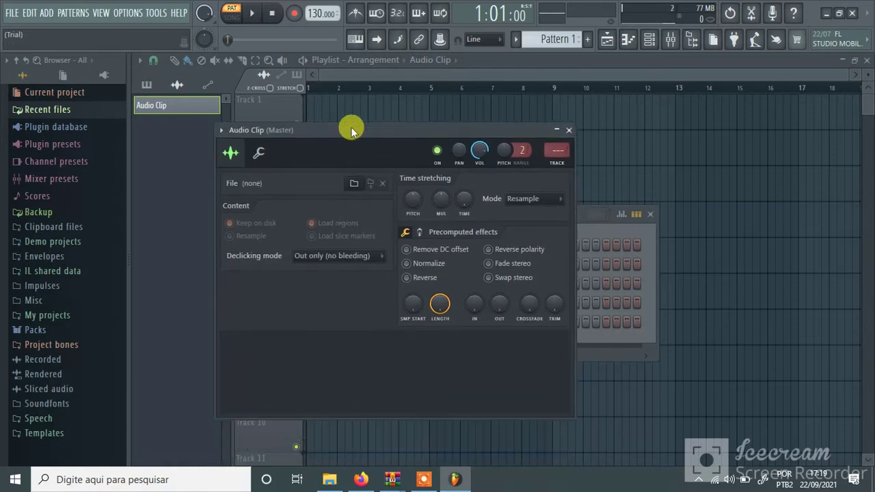
Load the Voice MP3 file from the desktop into the Audio Clip channel
{"action": "left_click", "coordinate": [354, 186]}
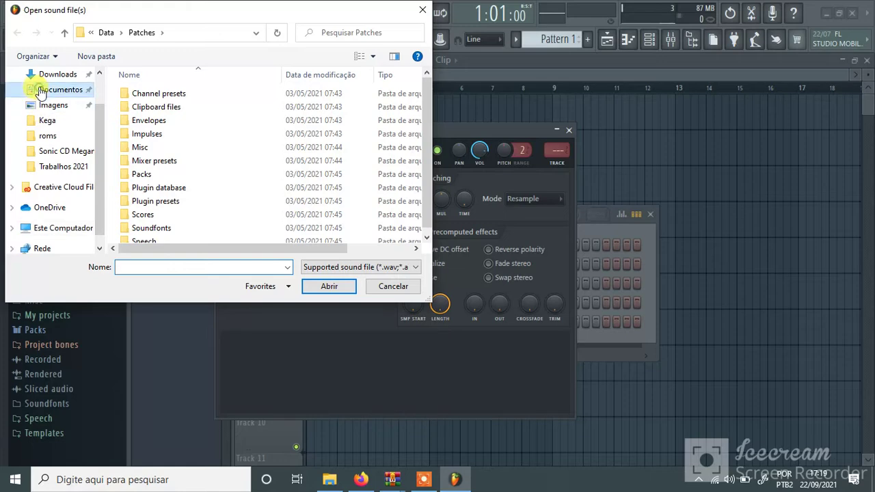
{"action": "left_click", "coordinate": [41, 89]}
{"action": "left_click", "coordinate": [44, 75]}
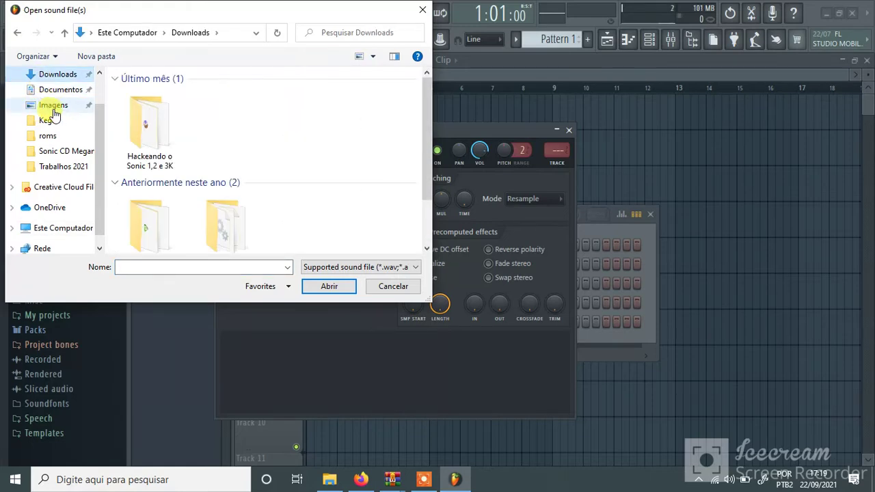
{"action": "left_click", "coordinate": [43, 104]}
{"action": "scroll", "coordinate": [41, 92], "scroll_direction": "up", "scroll_amount": 1}
{"action": "left_click", "coordinate": [44, 99]}
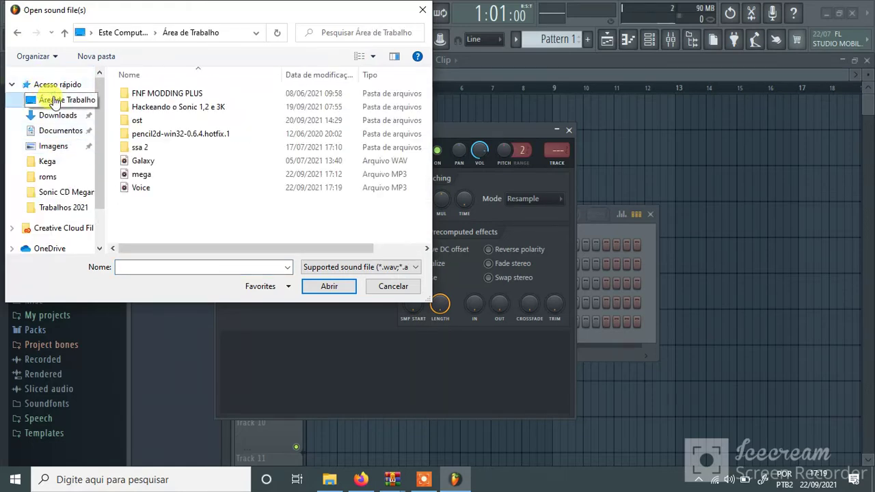
{"action": "left_click", "coordinate": [157, 189]}
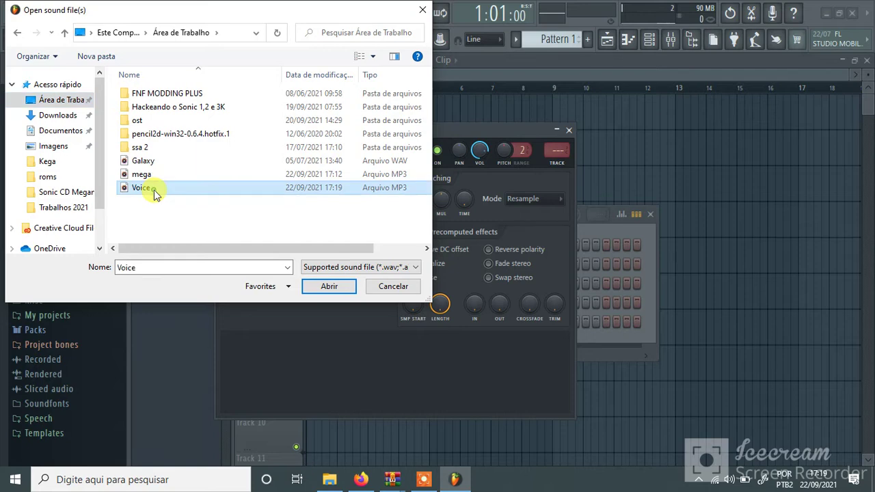
{"action": "left_click", "coordinate": [327, 287]}
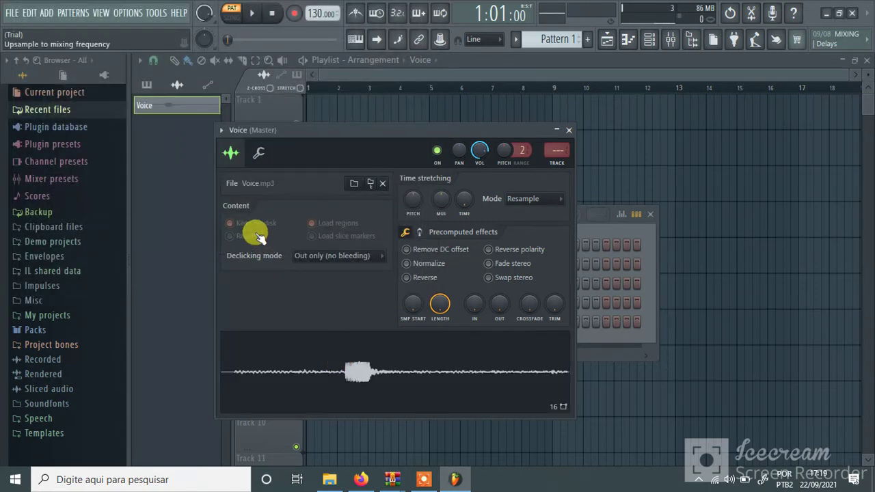
Open the Voice sample in the audio editor and select the loud burst from 0:465 to 0:558
{"action": "right_click", "coordinate": [367, 372]}
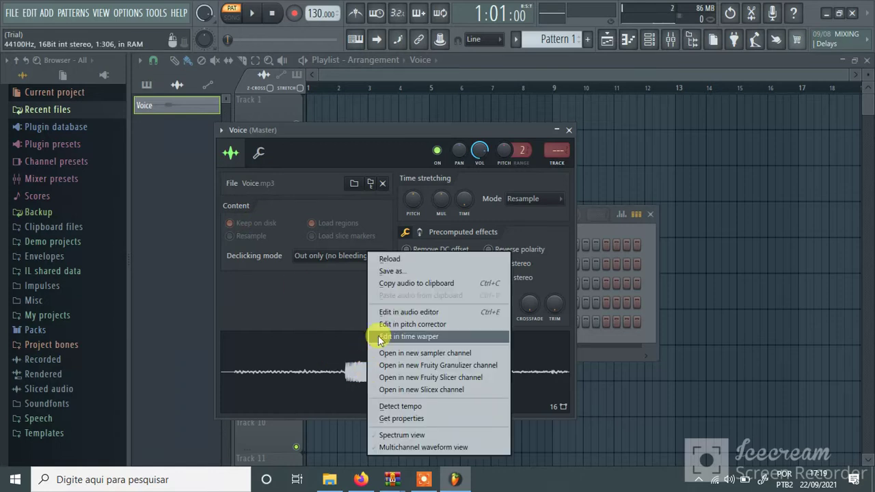
{"action": "left_click", "coordinate": [394, 315]}
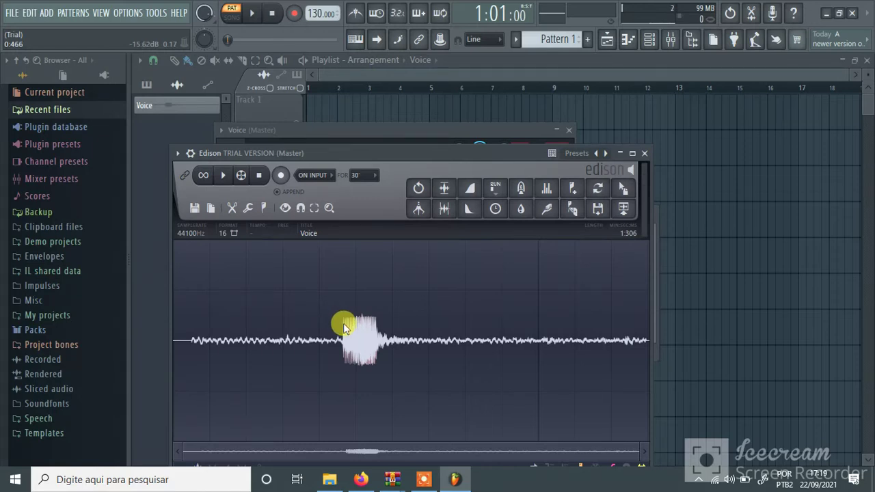
{"action": "left_click_drag", "start_coordinate": [343, 328], "coordinate": [347, 328]}
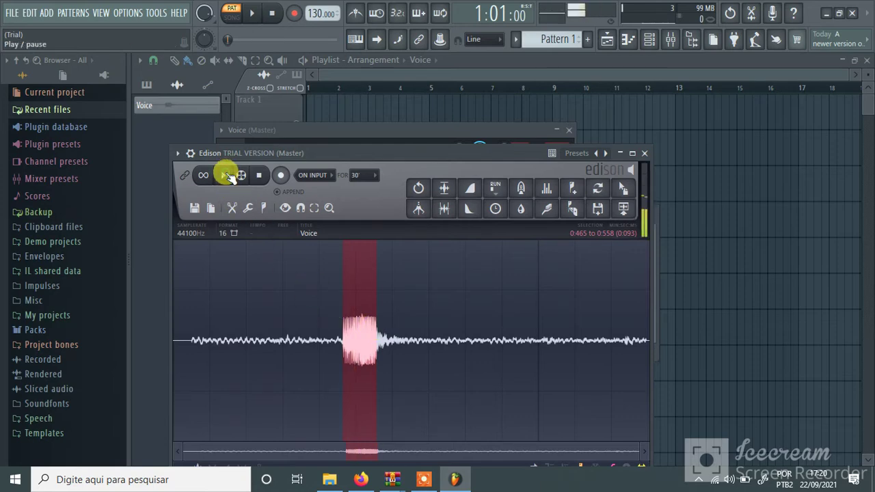
Send the selected audio to the selected channel and close the audio editor, channel settings and channel rack windows
{"action": "right_click", "coordinate": [374, 324]}
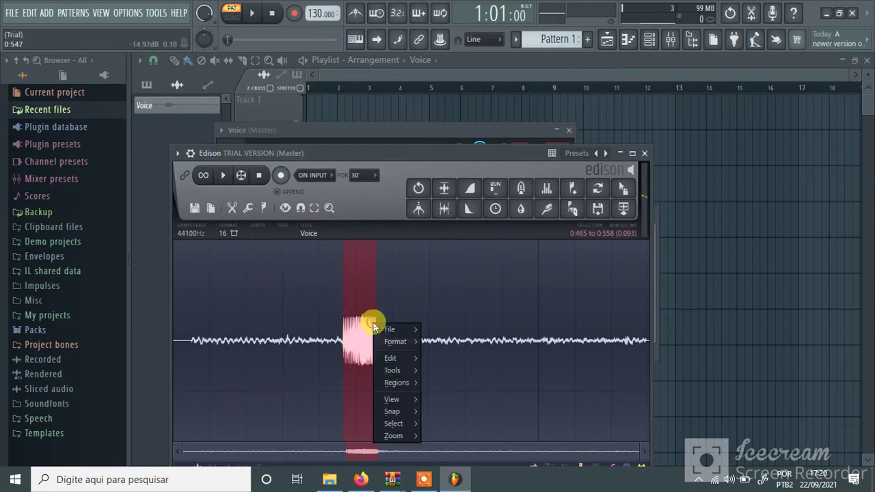
{"action": "mouse_move", "coordinate": [396, 364]}
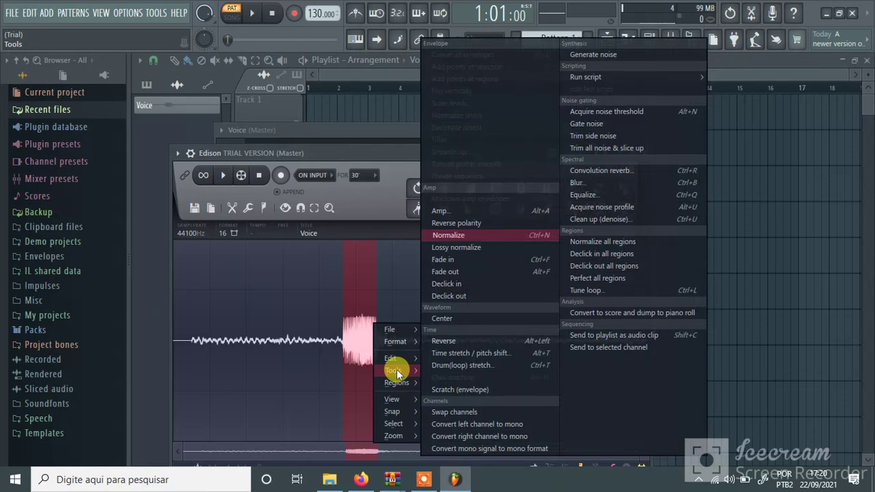
{"action": "left_click", "coordinate": [612, 348]}
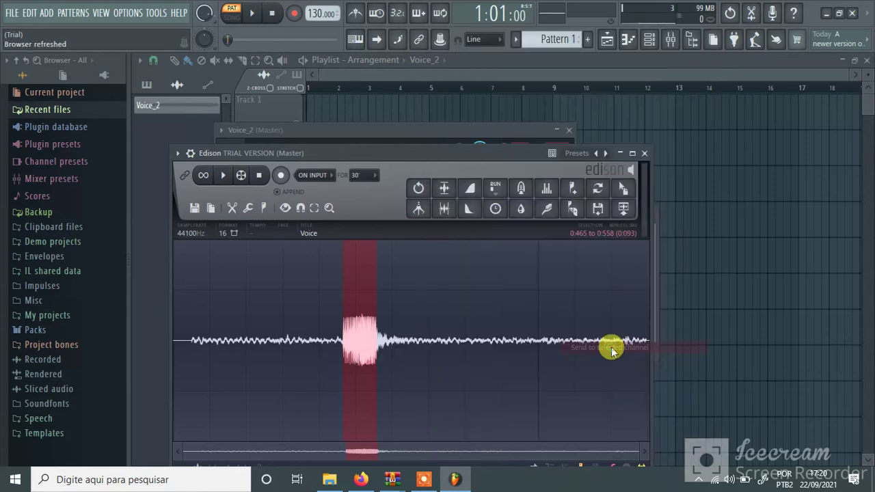
{"action": "left_click", "coordinate": [643, 153]}
{"action": "left_click", "coordinate": [567, 130]}
{"action": "left_click", "coordinate": [643, 212]}
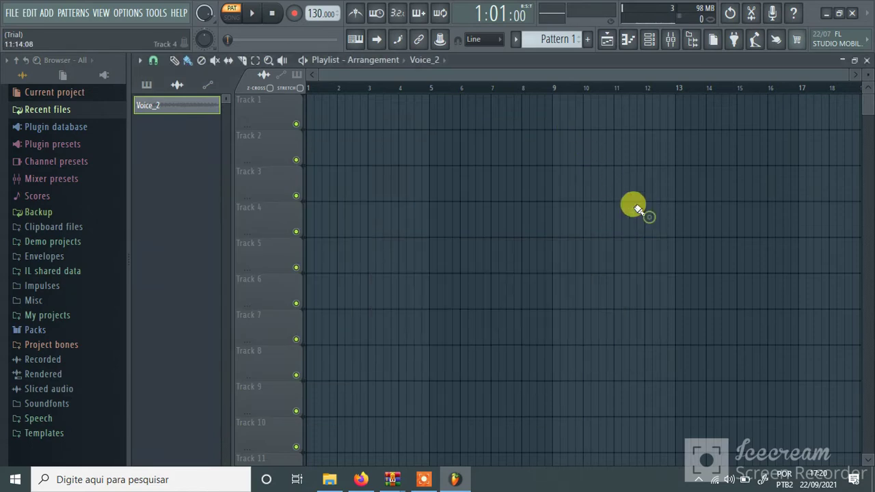
Open the piano roll for the Voice_2 channel and audition the sample on keys around C5, raising the system volume to 88
{"action": "left_click", "coordinate": [626, 39]}
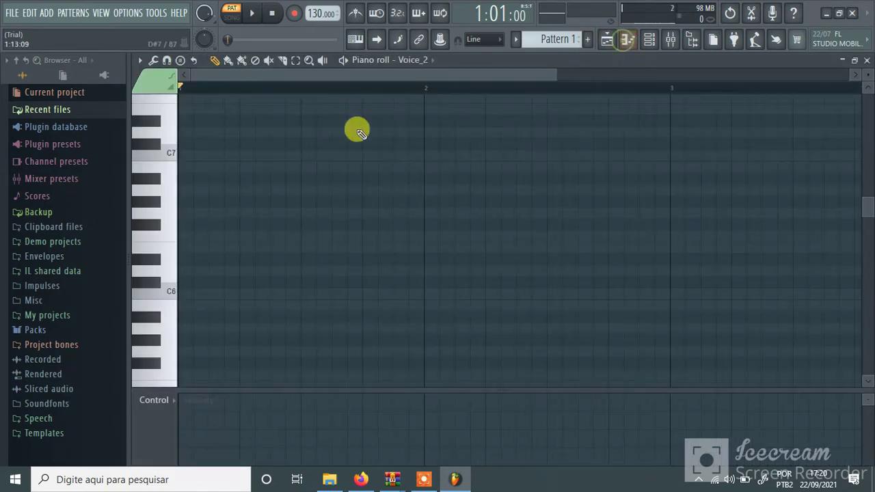
{"action": "left_click", "coordinate": [151, 193]}
{"action": "left_click_drag", "start_coordinate": [155, 201], "coordinate": [164, 362]}
{"action": "scroll", "coordinate": [157, 271], "scroll_direction": "down", "scroll_amount": 3}
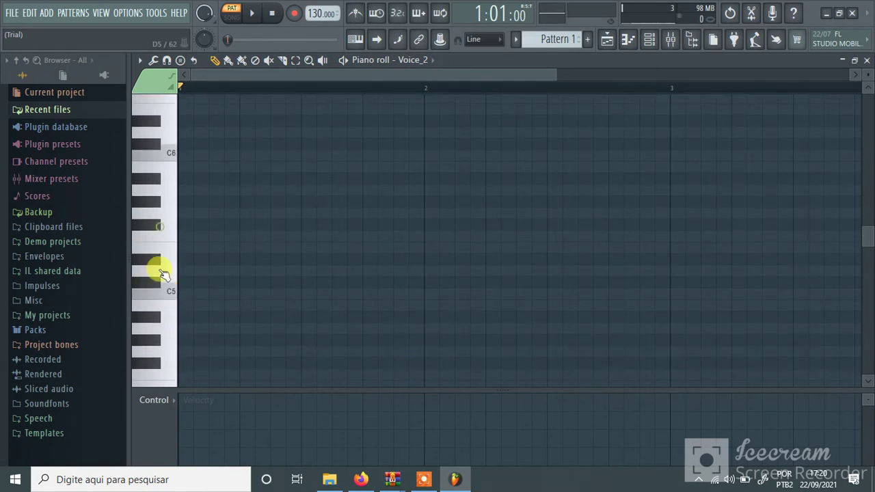
{"action": "left_click", "coordinate": [155, 269]}
{"action": "left_click_drag", "start_coordinate": [145, 183], "coordinate": [153, 233]}
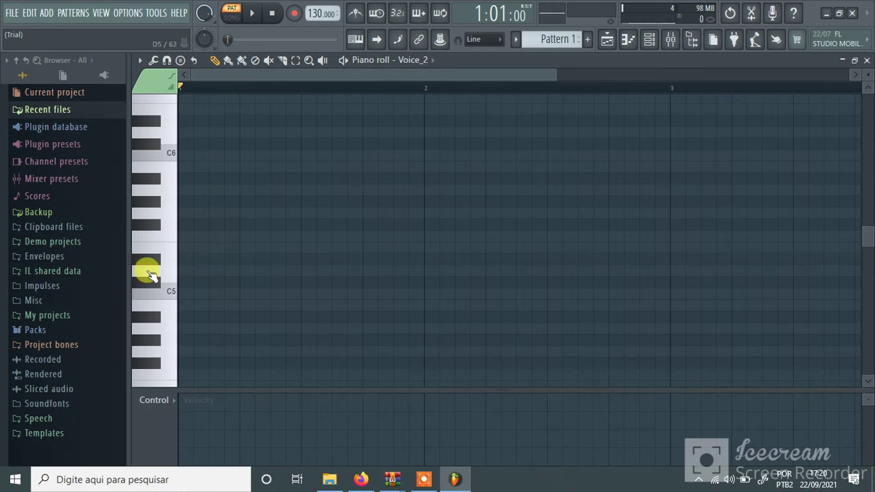
{"action": "key", "text": "XF86AudioRaiseVolume"}
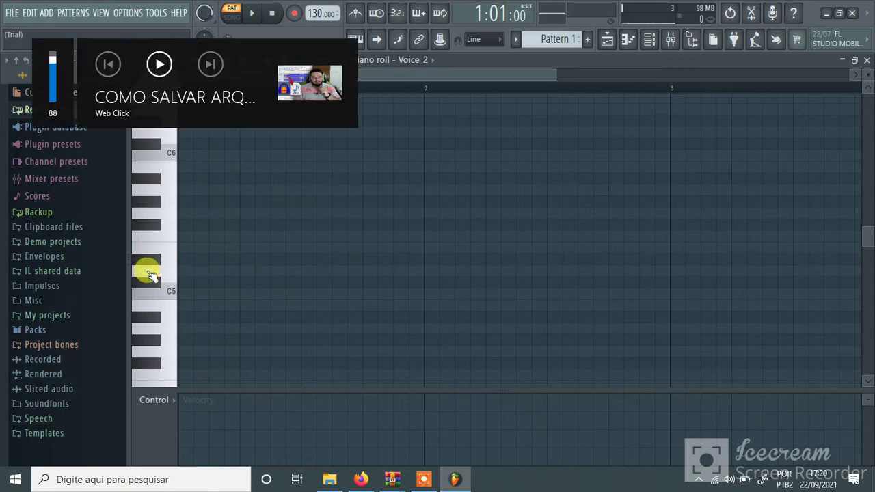
{"action": "left_click_drag", "start_coordinate": [157, 272], "coordinate": [188, 303]}
Add the notes A#4, D5, D#5, D5, F#5 and G5 in bar 1, and C5 and F5 in bar 2
{"action": "left_click", "coordinate": [198, 317]}
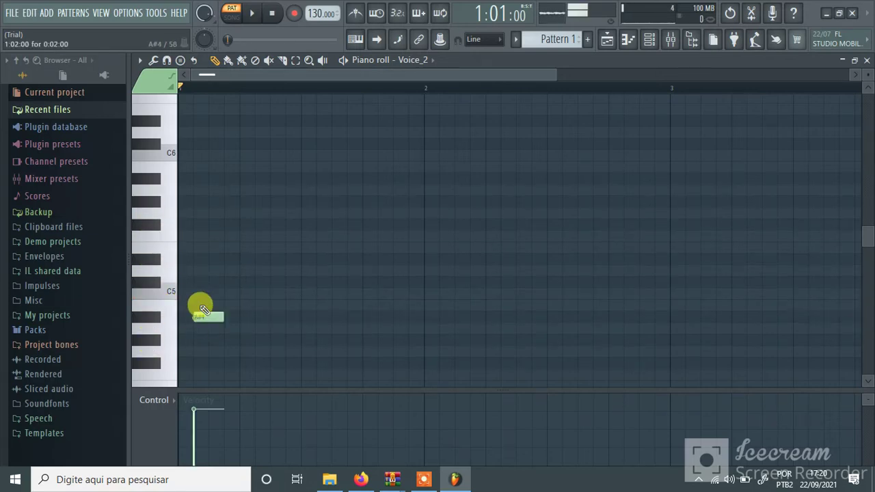
{"action": "left_click", "coordinate": [213, 270]}
{"action": "left_click", "coordinate": [245, 259]}
{"action": "left_click", "coordinate": [306, 271]}
{"action": "left_click", "coordinate": [382, 224]}
{"action": "left_click", "coordinate": [398, 212]}
{"action": "left_click", "coordinate": [460, 293]}
{"action": "left_click", "coordinate": [599, 236]}
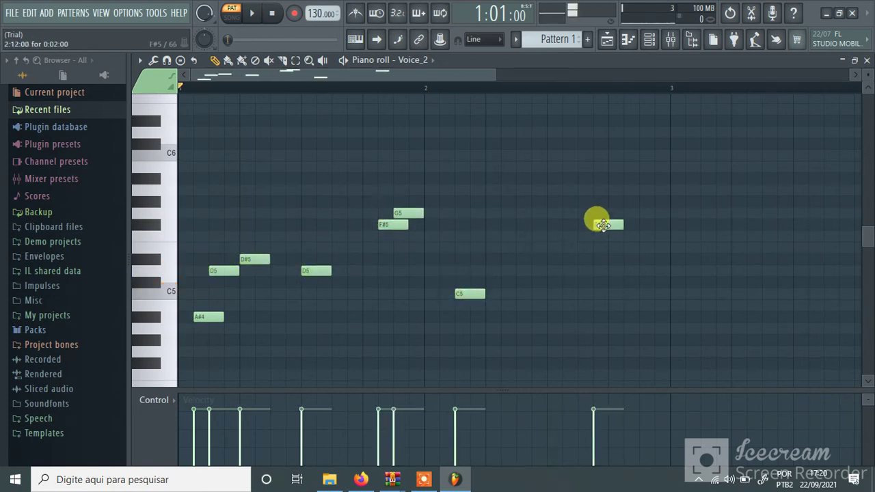
Add A#4 at the end of bar 2 and D#5, F5, F#5, D#5, C#5 in bar 3, and play the pattern back
{"action": "left_click", "coordinate": [660, 316]}
{"action": "left_click", "coordinate": [736, 259]}
{"action": "left_click", "coordinate": [752, 236]}
{"action": "left_click", "coordinate": [797, 224]}
{"action": "left_click", "coordinate": [814, 259]}
{"action": "left_click", "coordinate": [829, 282]}
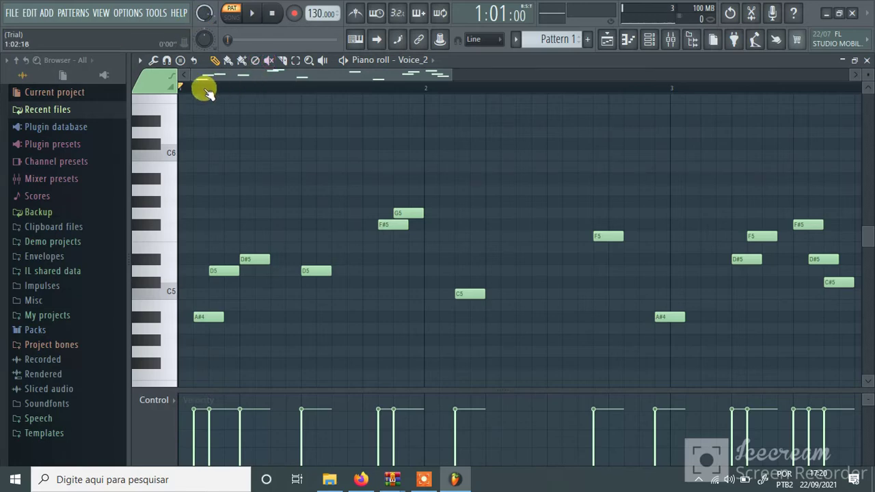
{"action": "left_click", "coordinate": [254, 17]}
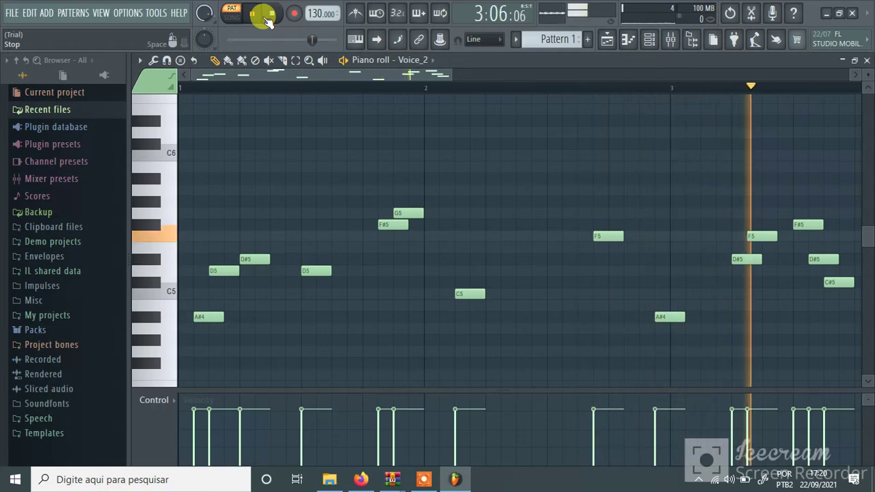
{"action": "left_click", "coordinate": [264, 18]}
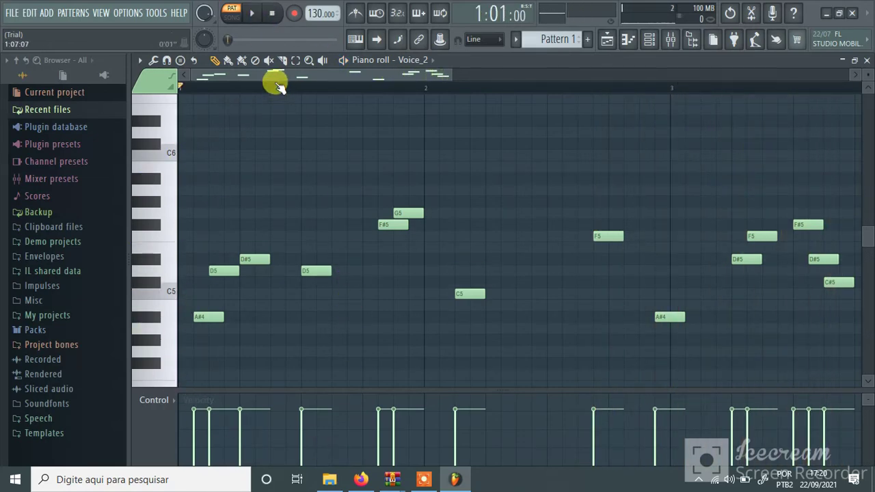
Add C#5 at the end of bar 3 and the notes D#5, G5, D5, D#5 and G#5 across bar 4
{"action": "left_click_drag", "start_coordinate": [277, 78], "coordinate": [436, 77]}
{"action": "left_click", "coordinate": [366, 282]}
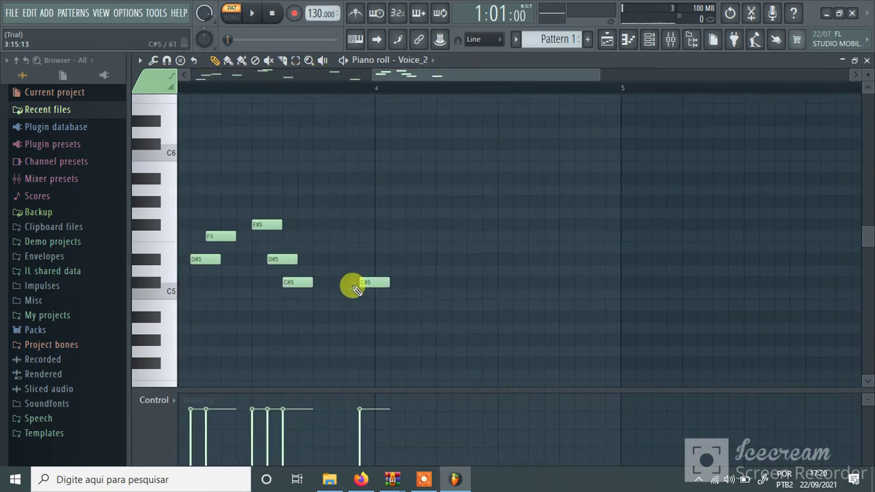
{"action": "left_click", "coordinate": [397, 260]}
{"action": "left_click", "coordinate": [444, 212]}
{"action": "left_click", "coordinate": [489, 271]}
{"action": "left_click", "coordinate": [550, 259]}
{"action": "left_click", "coordinate": [598, 201]}
Fill bar 5 with the notes E5, D#5, G5, E5, F5 and D#5
{"action": "left_click", "coordinate": [659, 259]}
{"action": "left_click", "coordinate": [720, 247]}
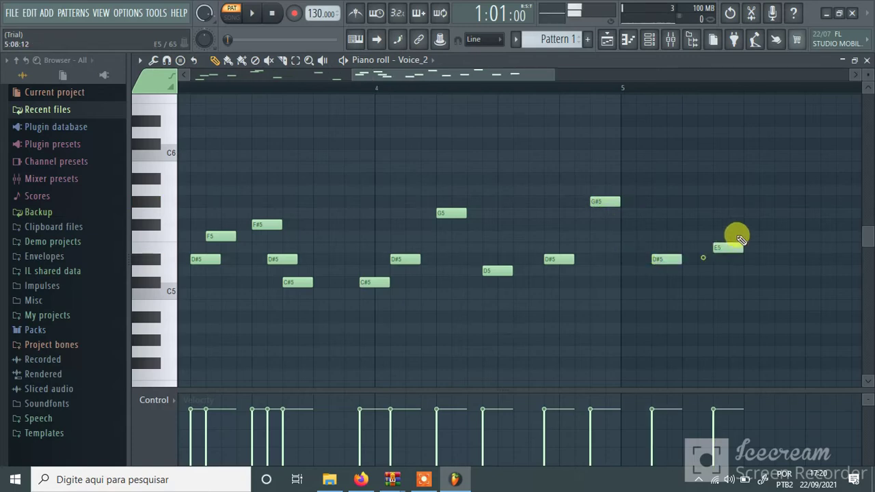
{"action": "left_click", "coordinate": [766, 236]}
{"action": "left_click", "coordinate": [842, 259]}
{"action": "left_click", "coordinate": [627, 248]}
{"action": "left_click", "coordinate": [705, 213]}
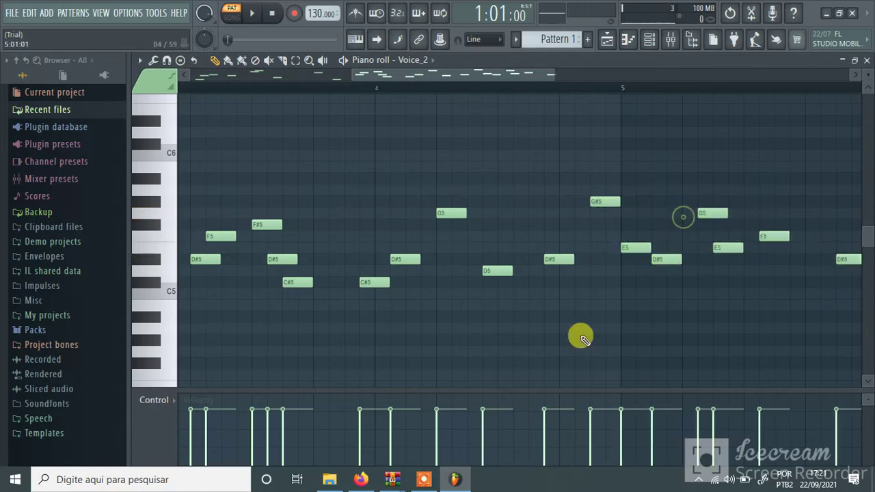
Place the notes E5, F#5, G#5 and F5 in bar 6 of the piano roll
{"action": "left_click_drag", "start_coordinate": [412, 74], "coordinate": [570, 80]}
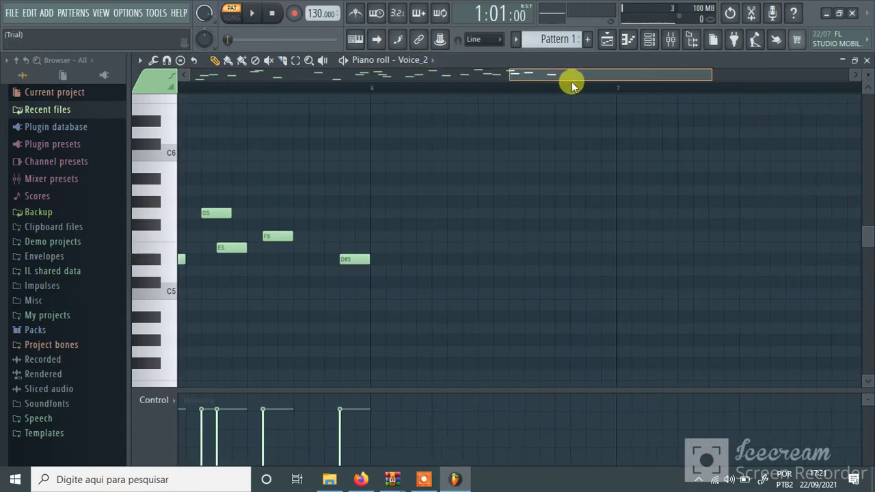
{"action": "left_click", "coordinate": [361, 247]}
{"action": "left_click", "coordinate": [408, 224]}
{"action": "left_click", "coordinate": [469, 201]}
{"action": "left_click", "coordinate": [531, 236]}
Place the notes F#5, G#5, F#5, G5 and F5 in bar 7 of the piano roll
{"action": "left_click", "coordinate": [576, 224]}
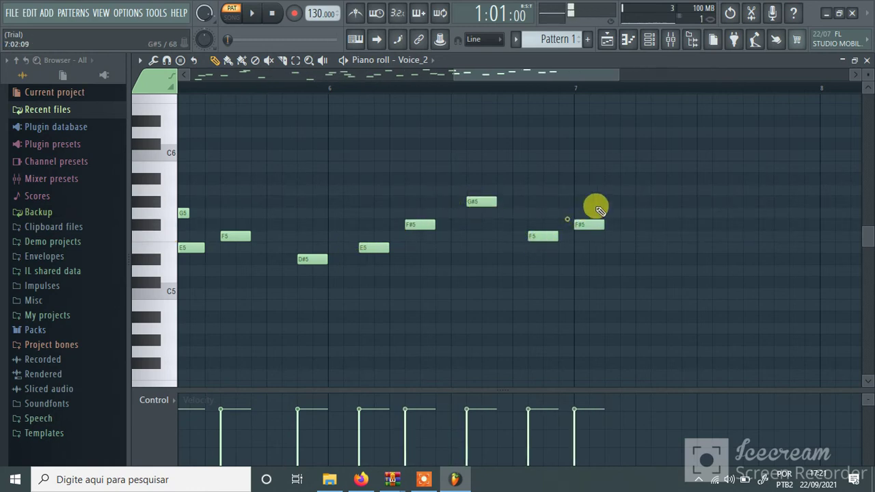
{"action": "left_click", "coordinate": [623, 201]}
{"action": "left_click", "coordinate": [669, 225]}
{"action": "left_click", "coordinate": [731, 212]}
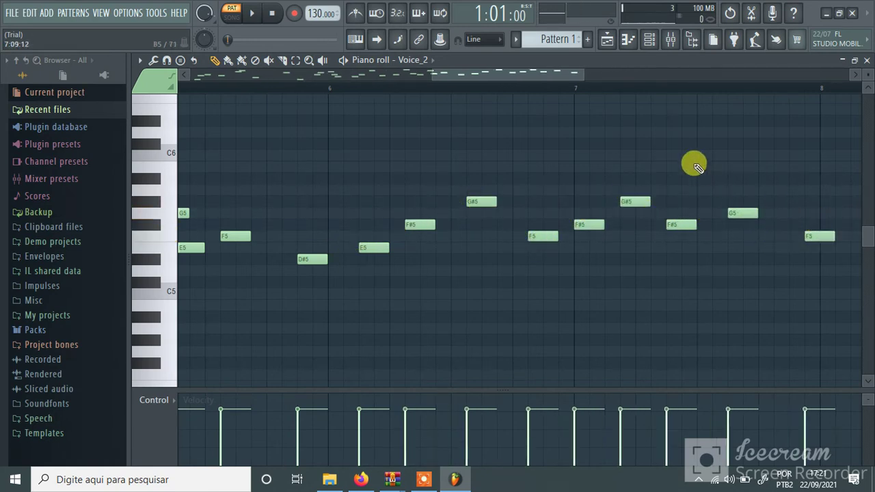
Add the notes F#5, G5, G5 and D#5 in bar 8, and G5, F#5 and F#5 in bar 9
{"action": "left_click_drag", "start_coordinate": [515, 72], "coordinate": [617, 86]}
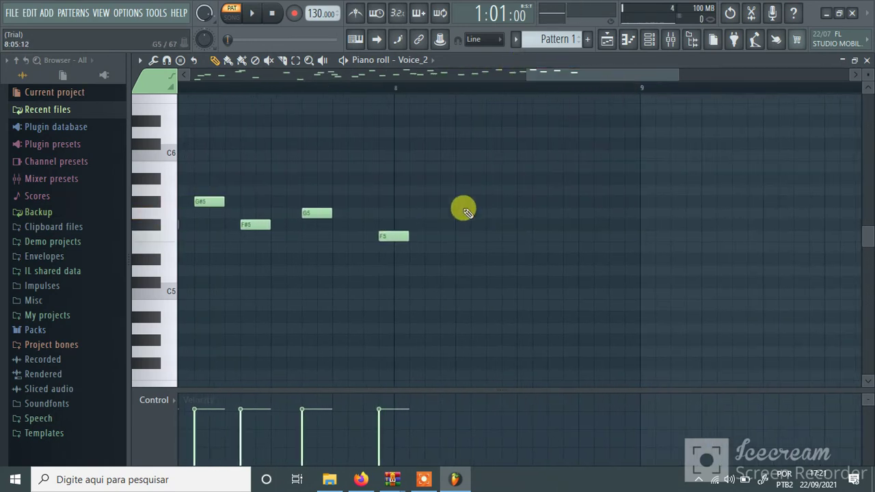
{"action": "left_click", "coordinate": [536, 213]}
{"action": "left_click", "coordinate": [598, 213]}
{"action": "left_click", "coordinate": [613, 259]}
{"action": "left_click", "coordinate": [690, 213]}
{"action": "left_click", "coordinate": [767, 224]}
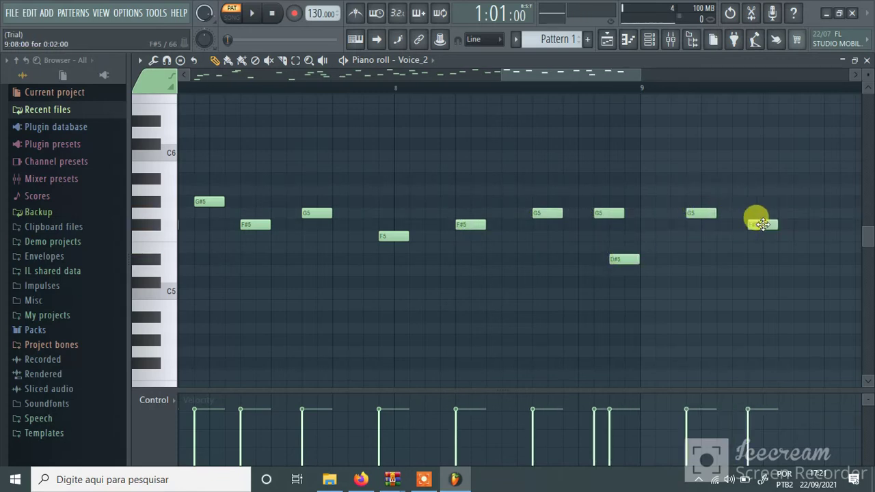
{"action": "left_click", "coordinate": [815, 225]}
Place the notes G5, F#5, G5, G#5 and F5 in bar 10 of the piano roll
{"action": "left_click_drag", "start_coordinate": [579, 79], "coordinate": [693, 89]}
{"action": "left_click", "coordinate": [321, 213]}
{"action": "left_click", "coordinate": [368, 224]}
{"action": "left_click", "coordinate": [429, 212]}
{"action": "left_click", "coordinate": [506, 200]}
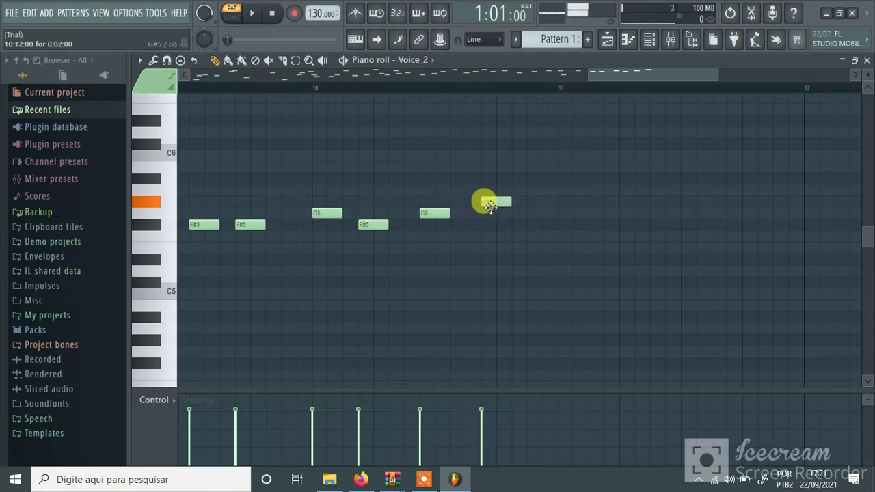
{"action": "left_click", "coordinate": [536, 235]}
Add the notes F#5, G5, F5 and G5 in bar 11 and a G5 early in bar 12
{"action": "left_click", "coordinate": [614, 224]}
{"action": "left_click", "coordinate": [675, 212]}
{"action": "left_click", "coordinate": [752, 235]}
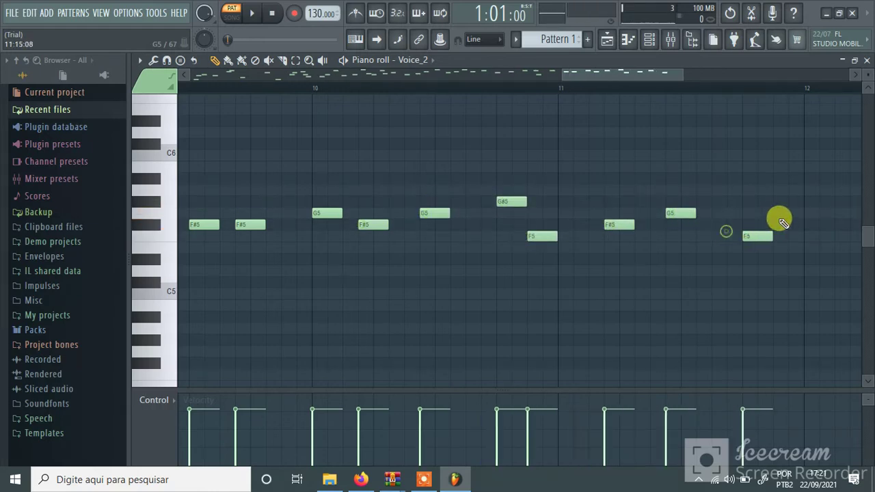
{"action": "left_click", "coordinate": [798, 213]}
{"action": "left_click", "coordinate": [838, 213]}
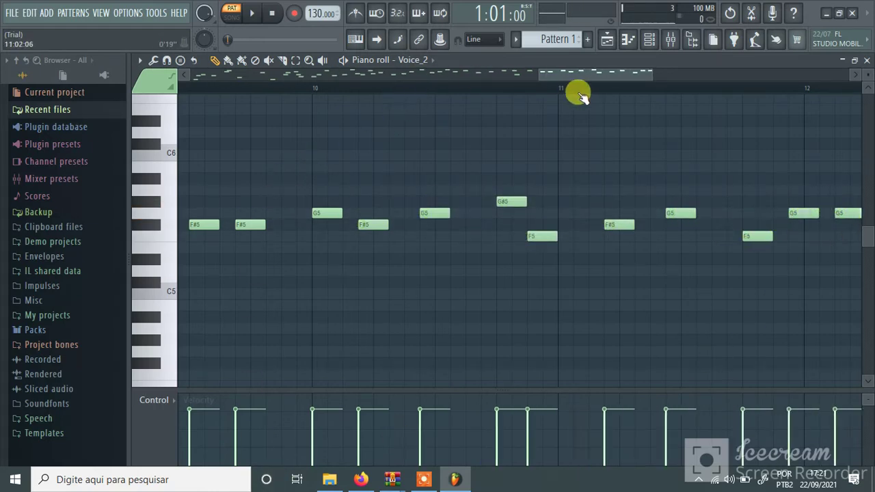
Add F#5, G#5, F#5 in the rest of bar 12, G5, G#5, G5 in bar 13, and G5 at the start of bar 14
{"action": "left_click_drag", "start_coordinate": [581, 77], "coordinate": [665, 78]}
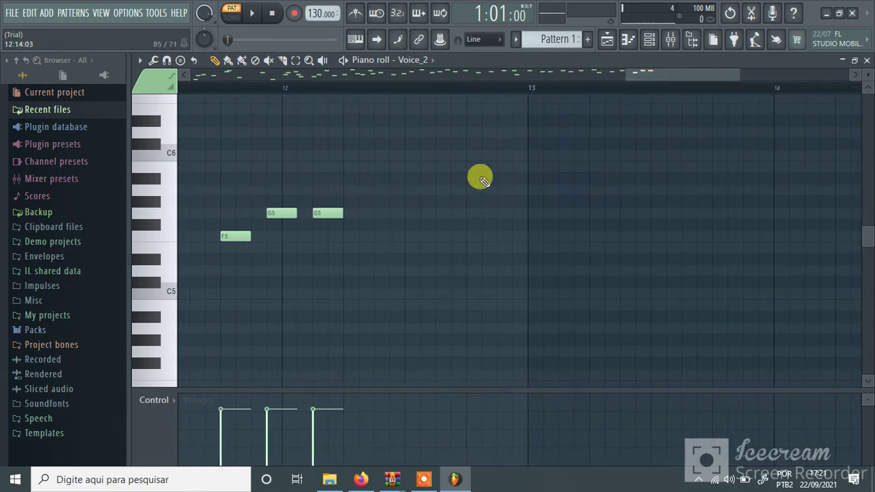
{"action": "left_click", "coordinate": [382, 225]}
{"action": "left_click", "coordinate": [458, 201]}
{"action": "left_click", "coordinate": [504, 224]}
{"action": "left_click", "coordinate": [581, 213]}
{"action": "left_click", "coordinate": [642, 201]}
{"action": "left_click", "coordinate": [719, 213]}
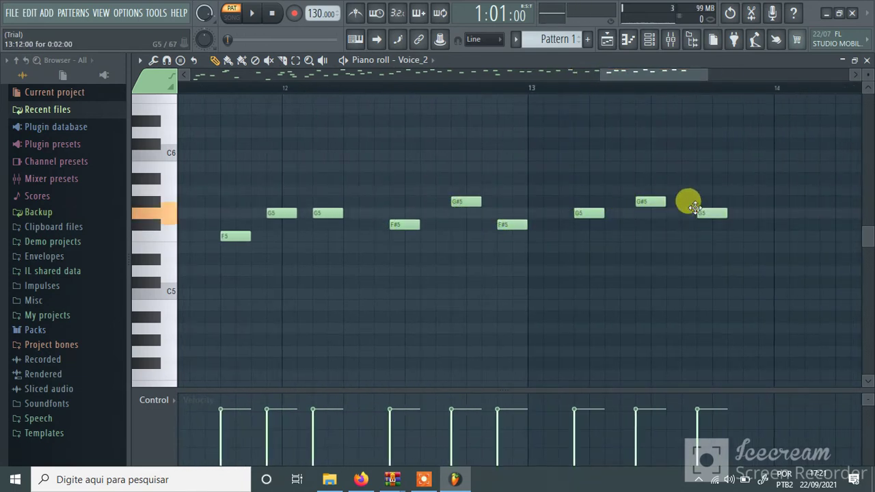
{"action": "left_click", "coordinate": [781, 213]}
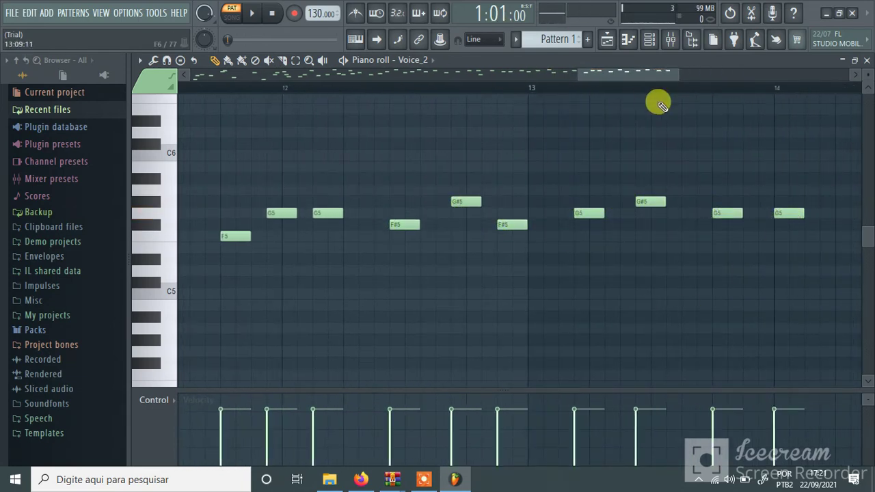
Add G5, G#5, A5 in bar 14, G#5, G5, F5 in bar 15, and a G5 near the start of bar 16
{"action": "left_click_drag", "start_coordinate": [653, 74], "coordinate": [722, 61]}
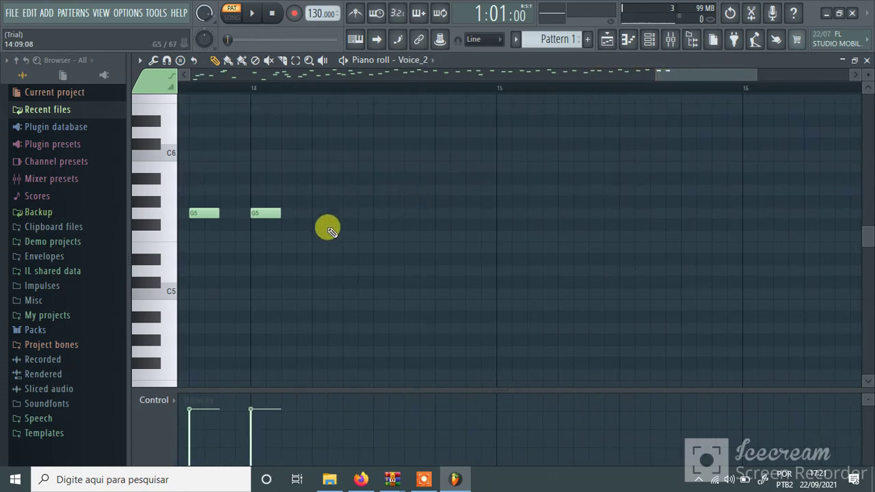
{"action": "left_click", "coordinate": [378, 201]}
{"action": "left_click", "coordinate": [471, 190]}
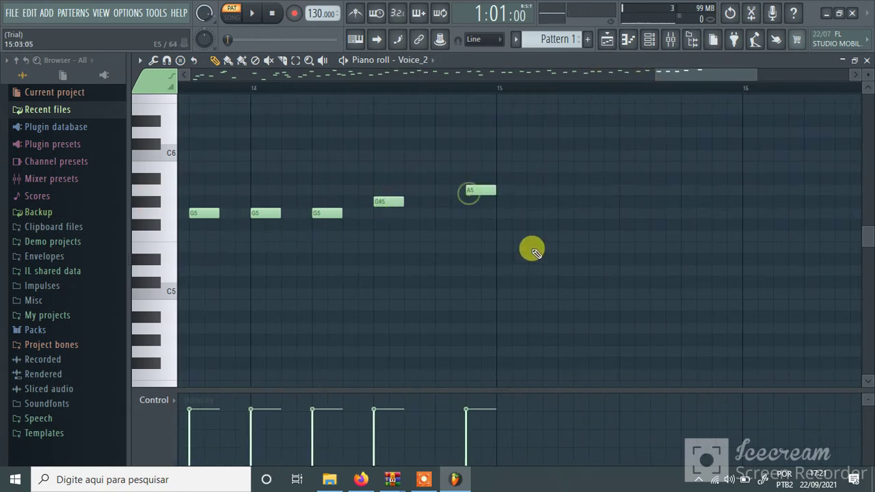
{"action": "left_click", "coordinate": [561, 201]}
{"action": "left_click", "coordinate": [625, 213]}
{"action": "left_click", "coordinate": [671, 235]}
{"action": "left_click", "coordinate": [755, 212]}
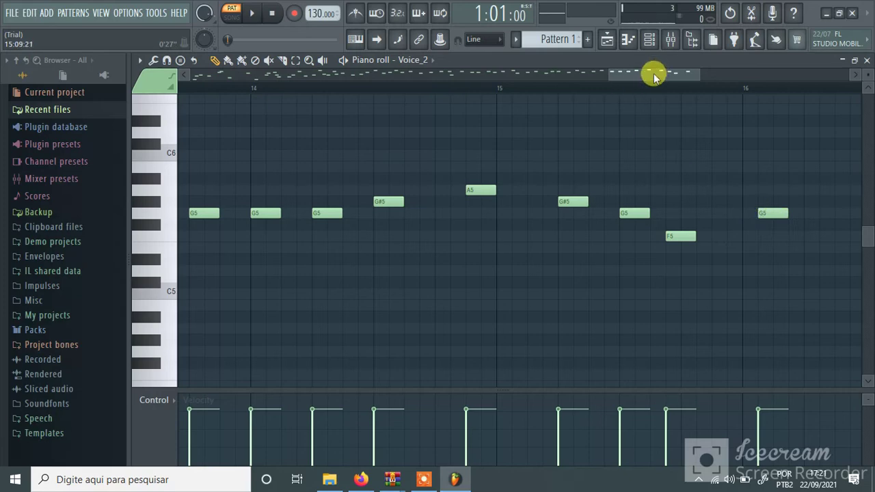
Add three G5 notes and an F#5 in the rest of bar 16, and G#5 and F#5 in bar 17
{"action": "left_click_drag", "start_coordinate": [654, 73], "coordinate": [730, 73]}
{"action": "left_click", "coordinate": [307, 212]}
{"action": "left_click", "coordinate": [352, 212]}
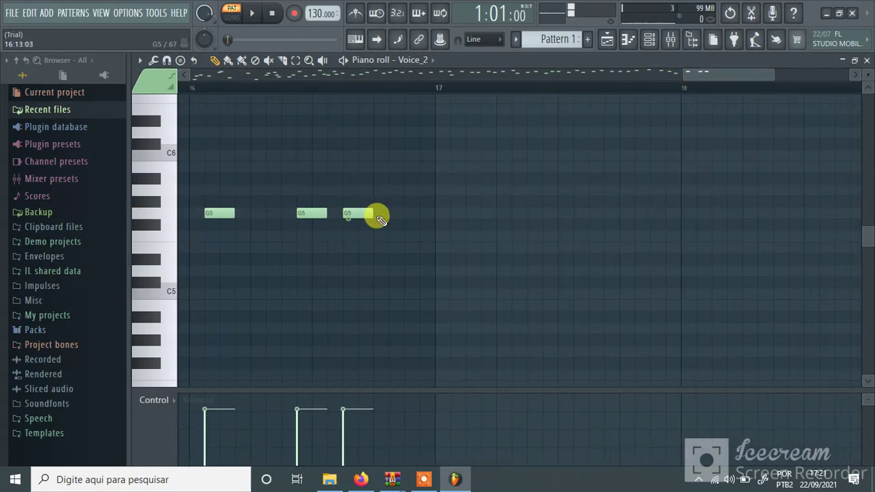
{"action": "left_click", "coordinate": [400, 212]}
{"action": "left_click", "coordinate": [423, 224]}
{"action": "left_click", "coordinate": [504, 201]}
{"action": "left_click", "coordinate": [546, 224]}
{"action": "left_click_drag", "start_coordinate": [546, 231], "coordinate": [562, 230]}
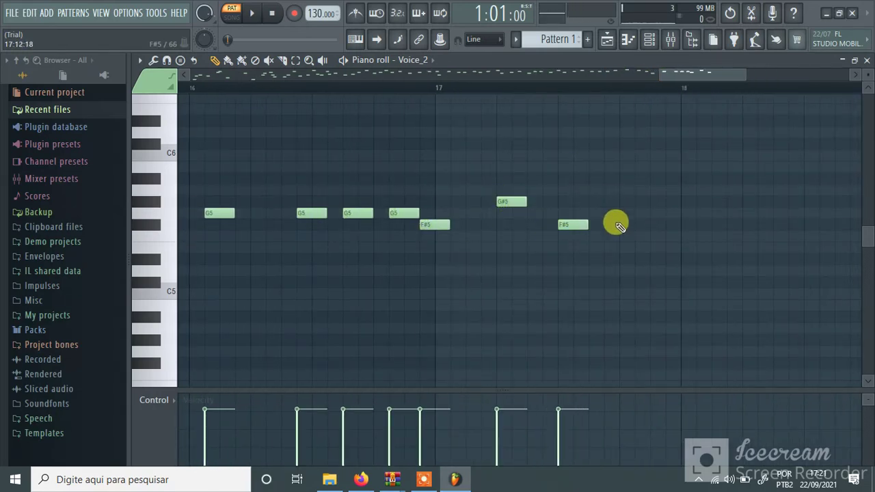
Add F#5 late in bar 17 and the notes G5, F#5, G5 and F#5 in bar 18
{"action": "left_click_drag", "start_coordinate": [721, 75], "coordinate": [754, 77]}
{"action": "left_click", "coordinate": [383, 224]}
{"action": "left_click", "coordinate": [446, 213]}
{"action": "left_click", "coordinate": [477, 224]}
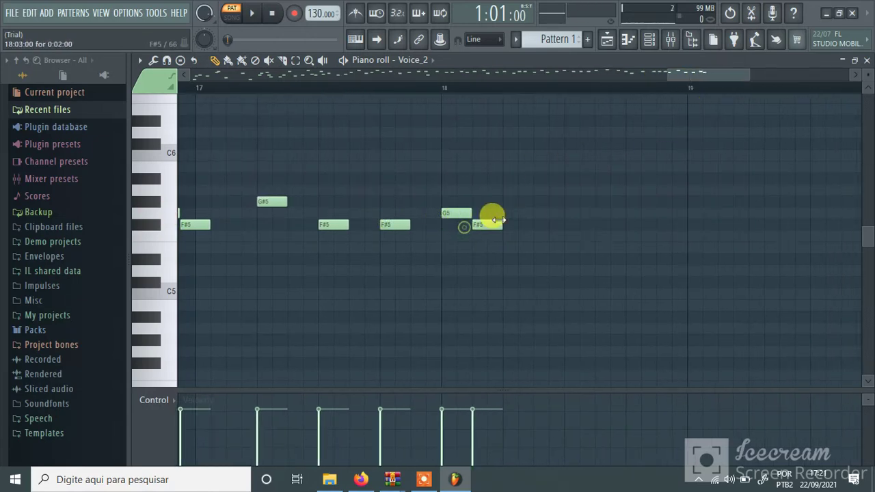
{"action": "left_click", "coordinate": [524, 213]}
{"action": "left_click", "coordinate": [585, 225]}
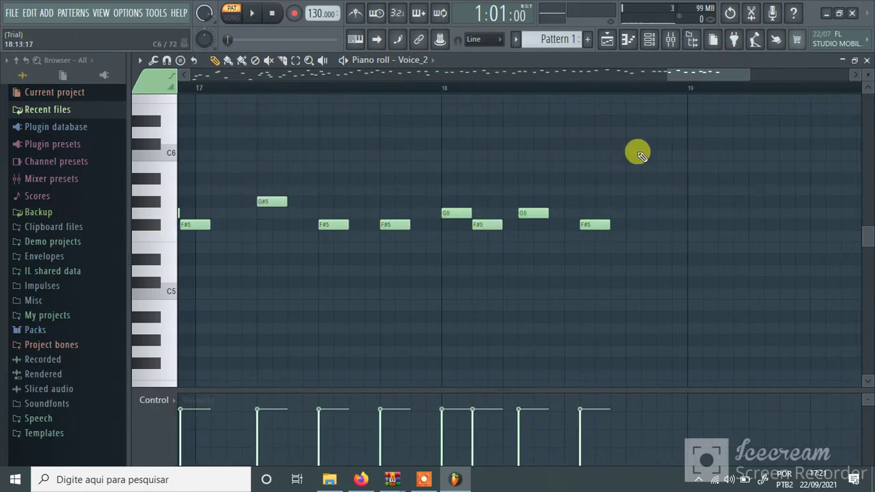
{"action": "left_click_drag", "start_coordinate": [680, 76], "coordinate": [717, 75]}
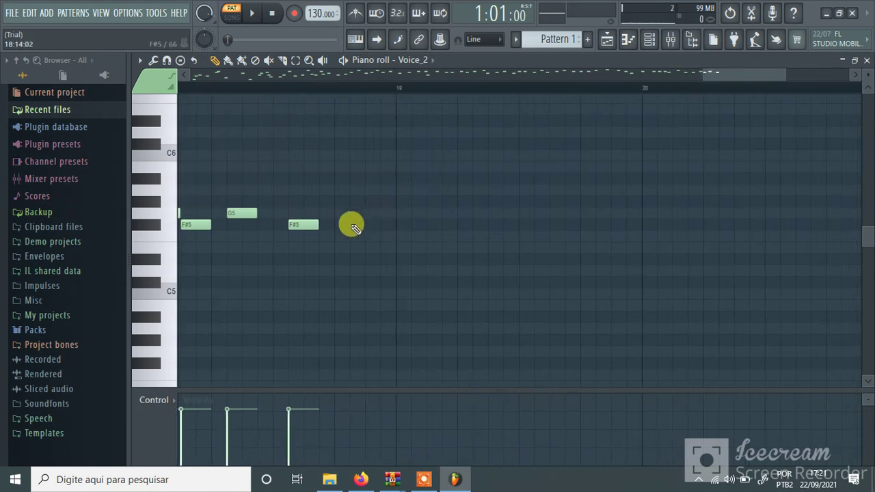